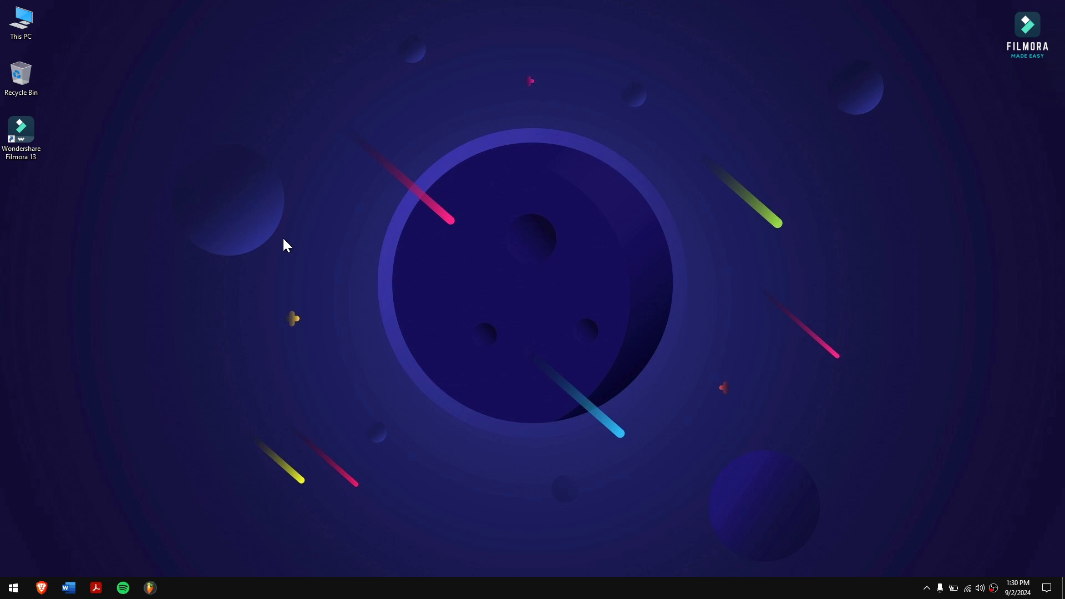
Launch Wondershare Filmora 13 and create a new project in 16:9 widescreen.
left_click(27, 126)
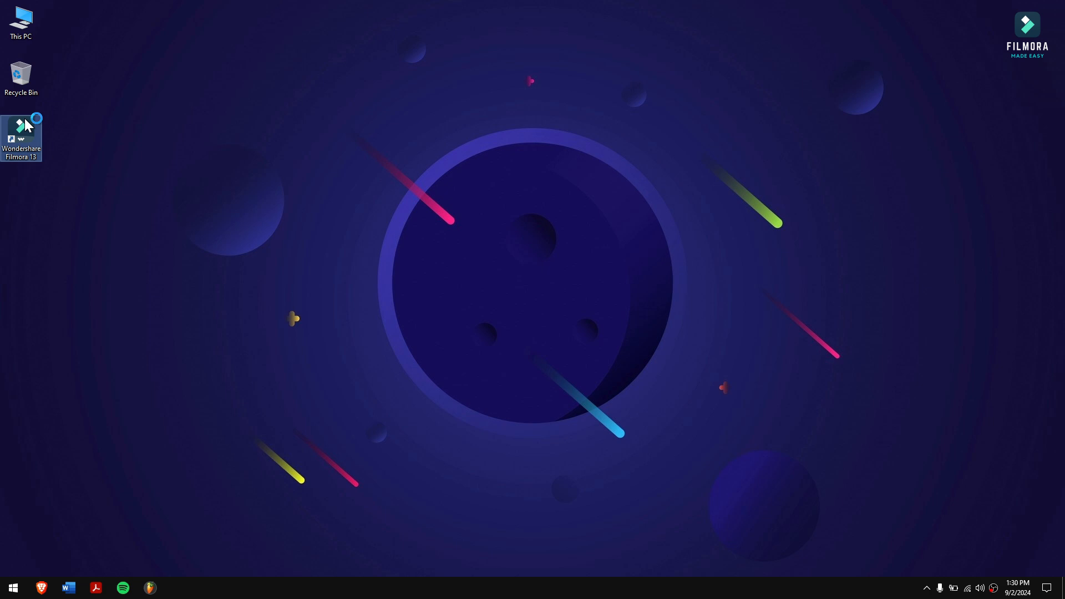
double_click(26, 120)
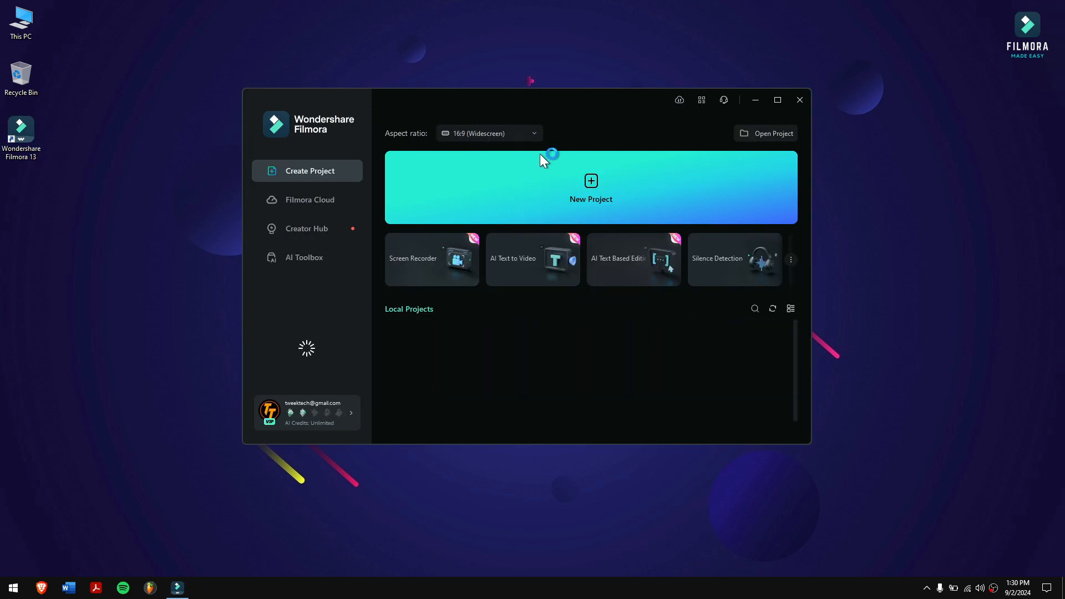
left_click(654, 190)
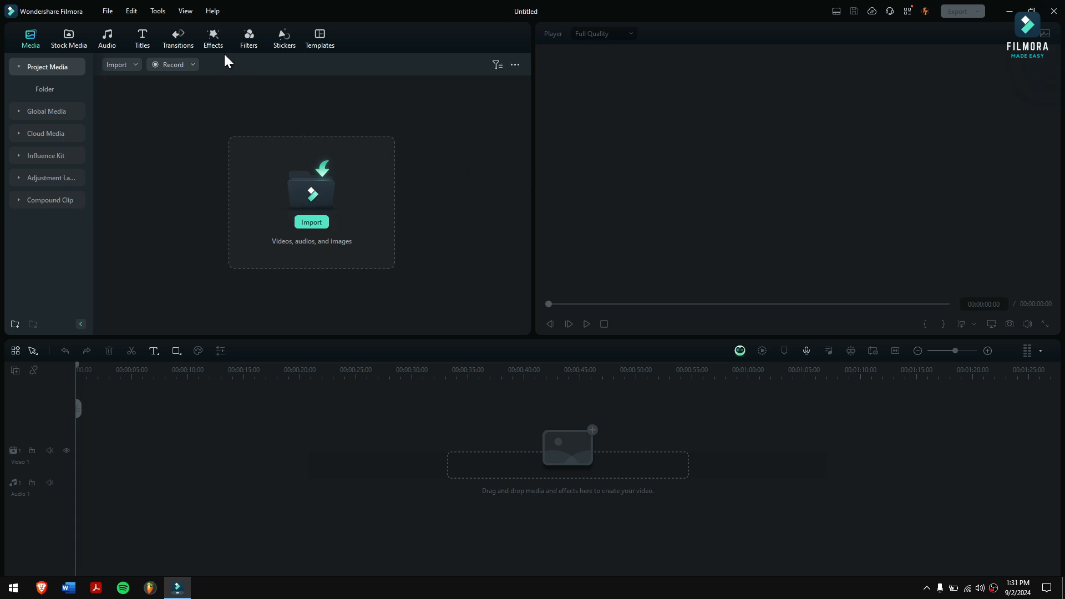
Check whether a Filmora update is available, and dismiss the update window.
left_click(213, 12)
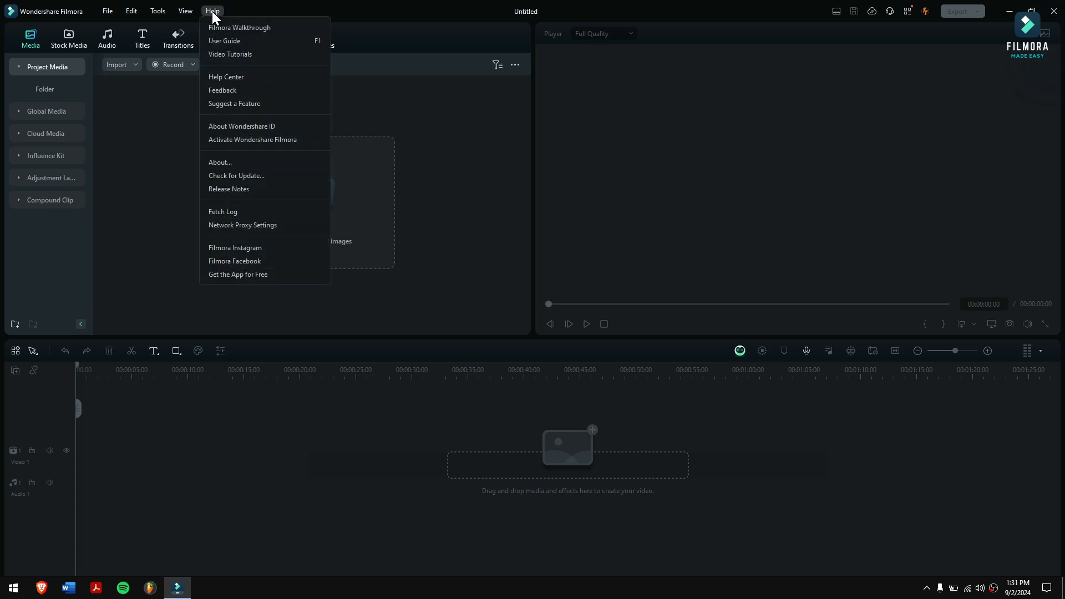
left_click(285, 172)
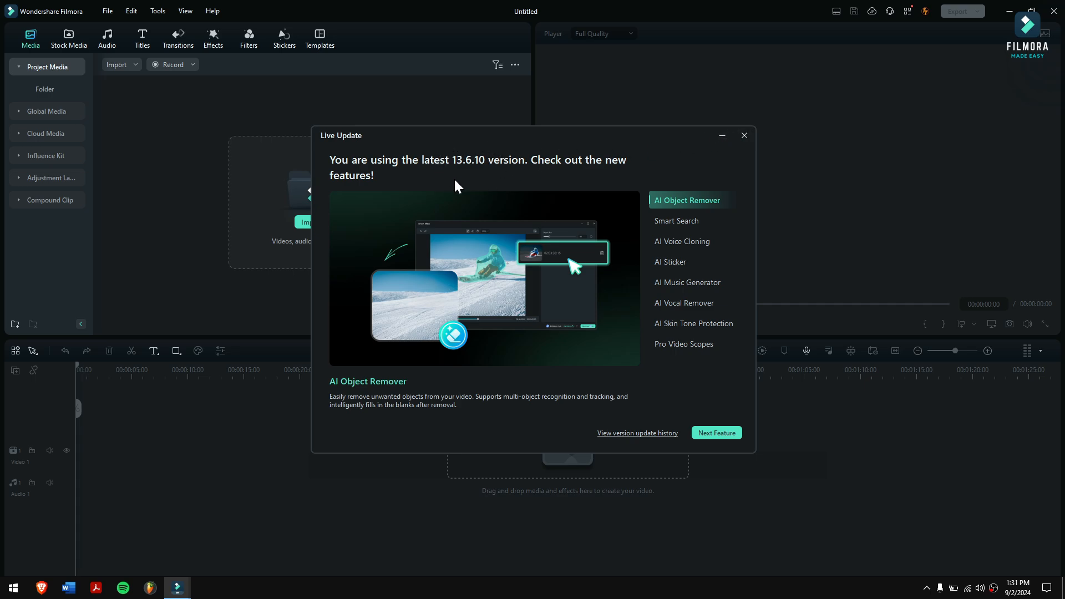
left_click(744, 136)
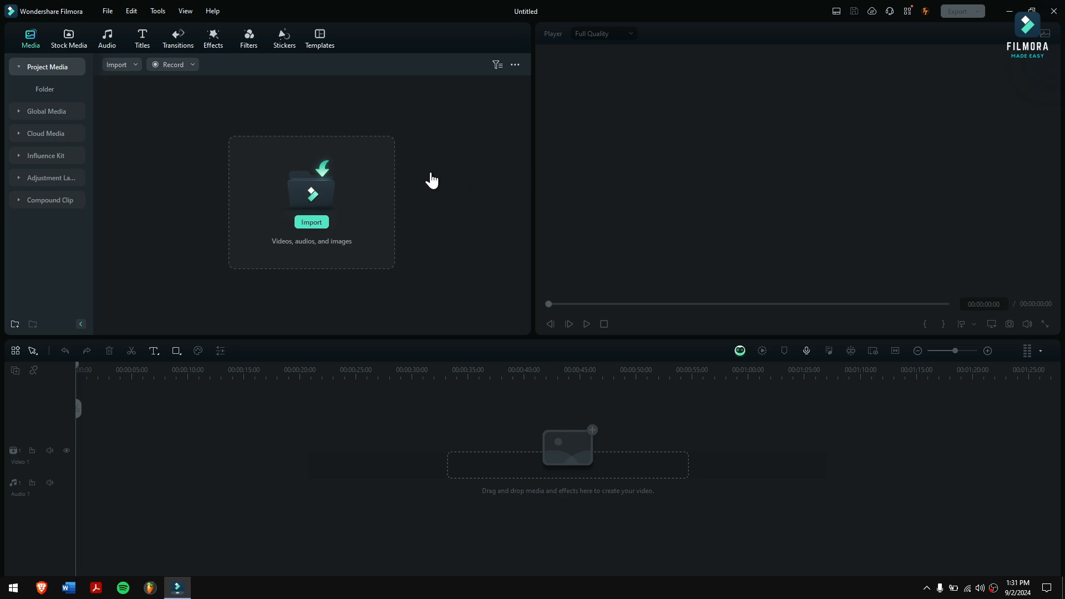
Open the AI Music tool in the audio library and review its mood, theme and genre tags.
left_click(107, 44)
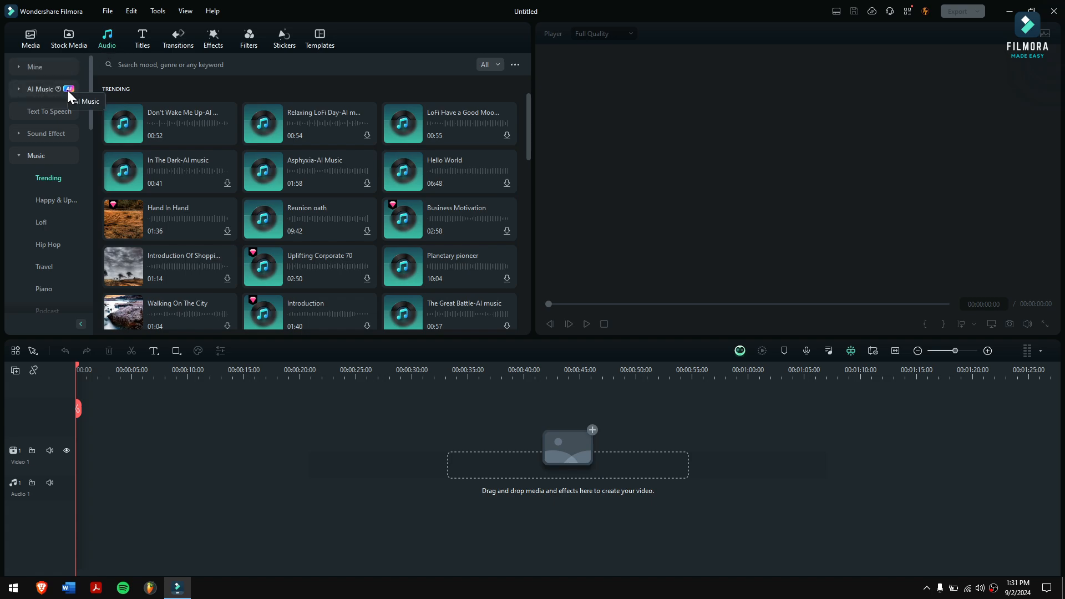
left_click(37, 89)
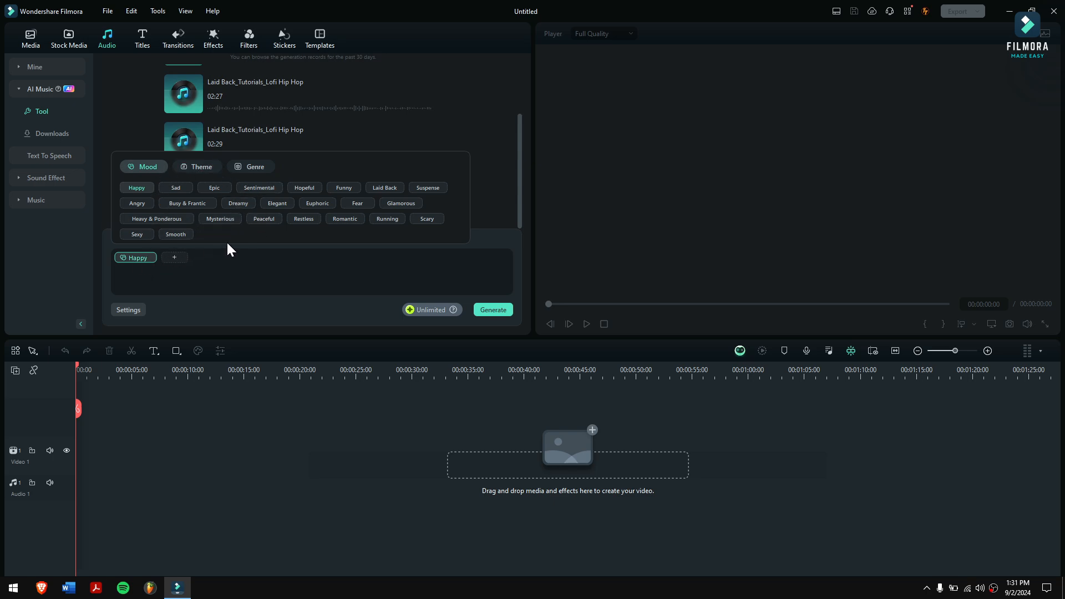
left_click(203, 170)
left_click(252, 168)
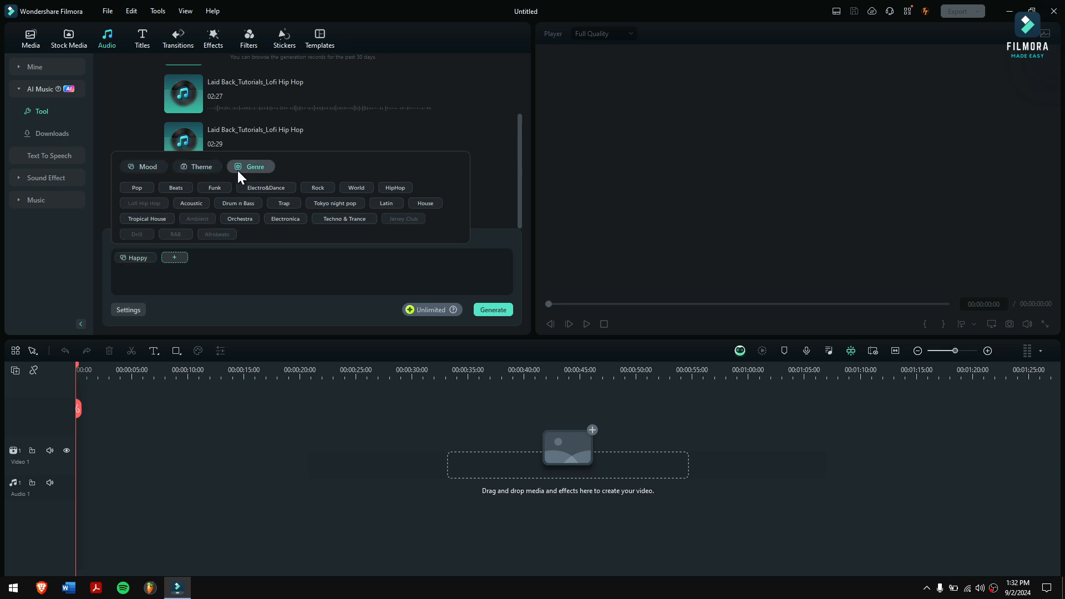
left_click(148, 170)
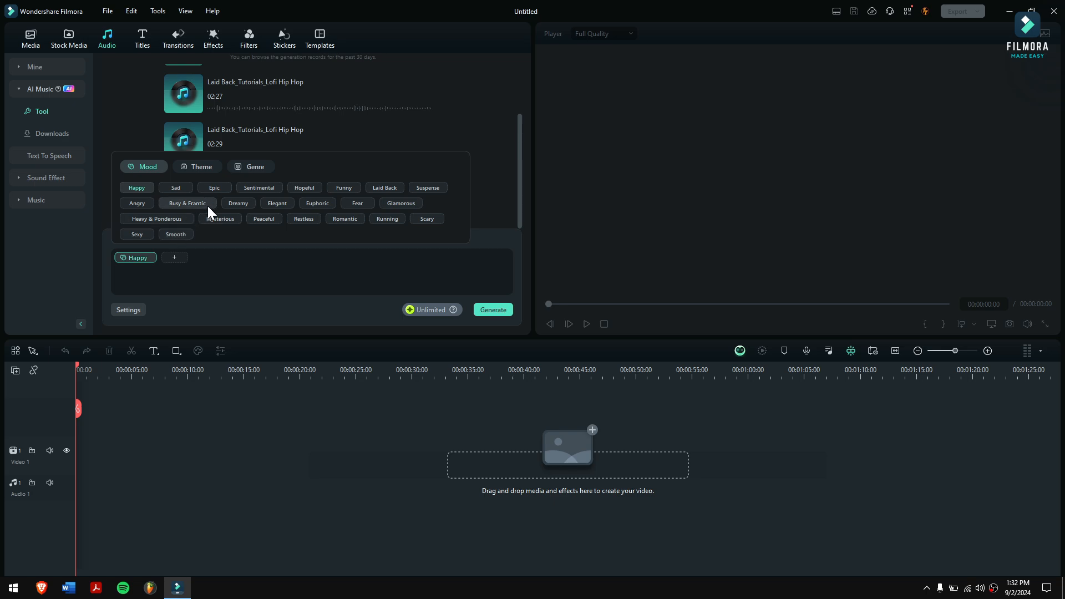
Choose Hopeful as the mood and Tutorials as the theme for the AI music.
left_click(217, 189)
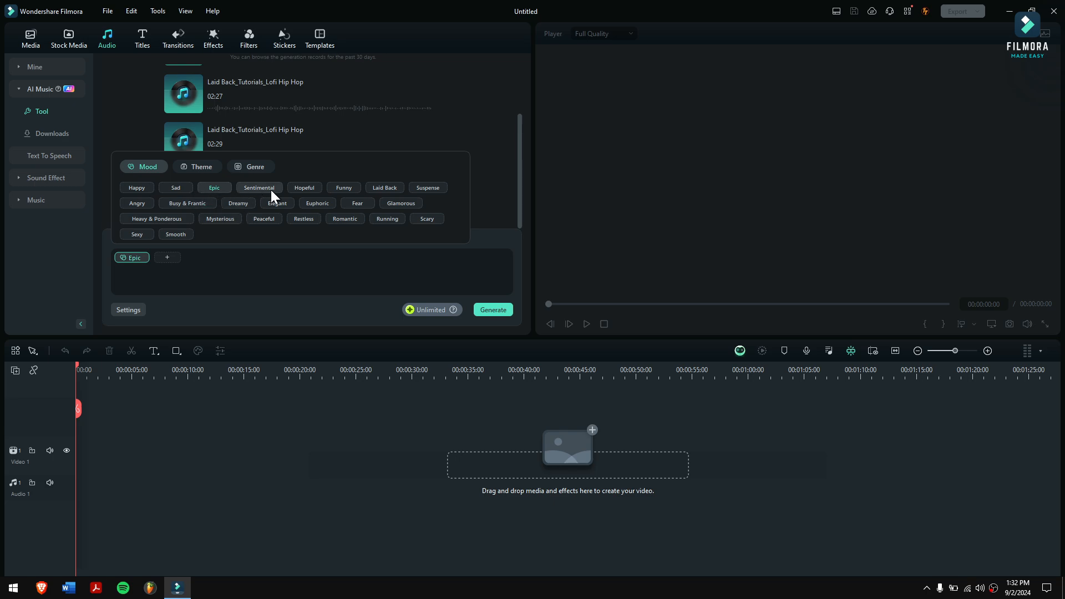
left_click(303, 189)
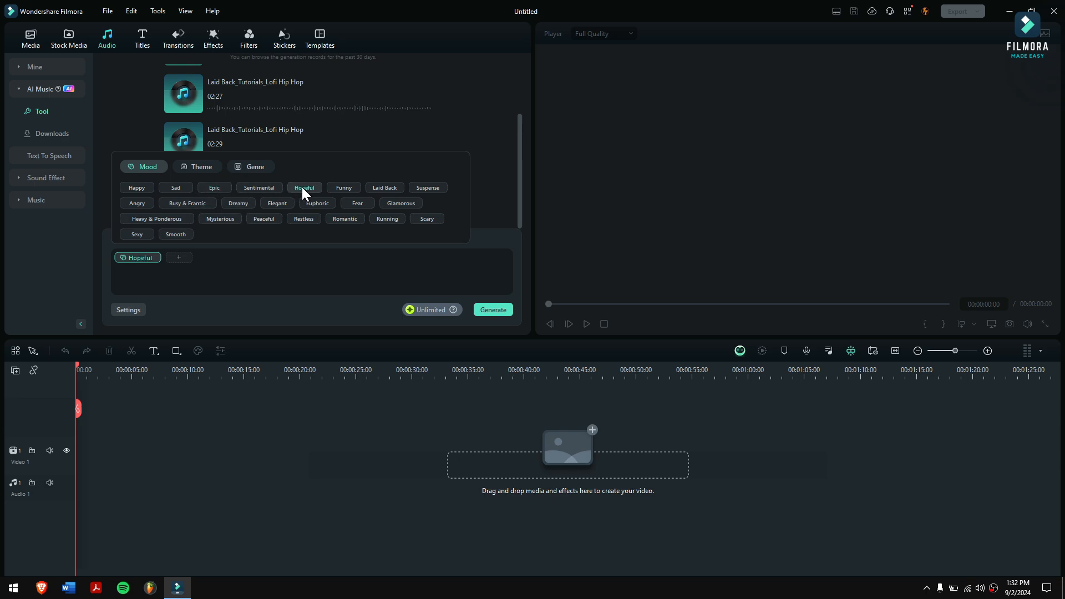
left_click(203, 166)
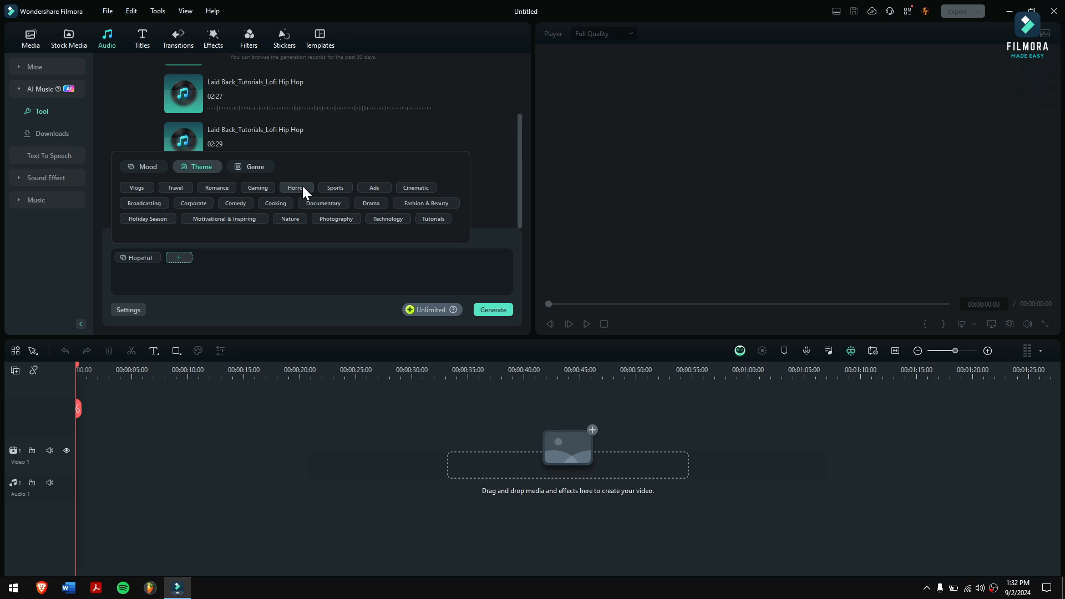
left_click(435, 221)
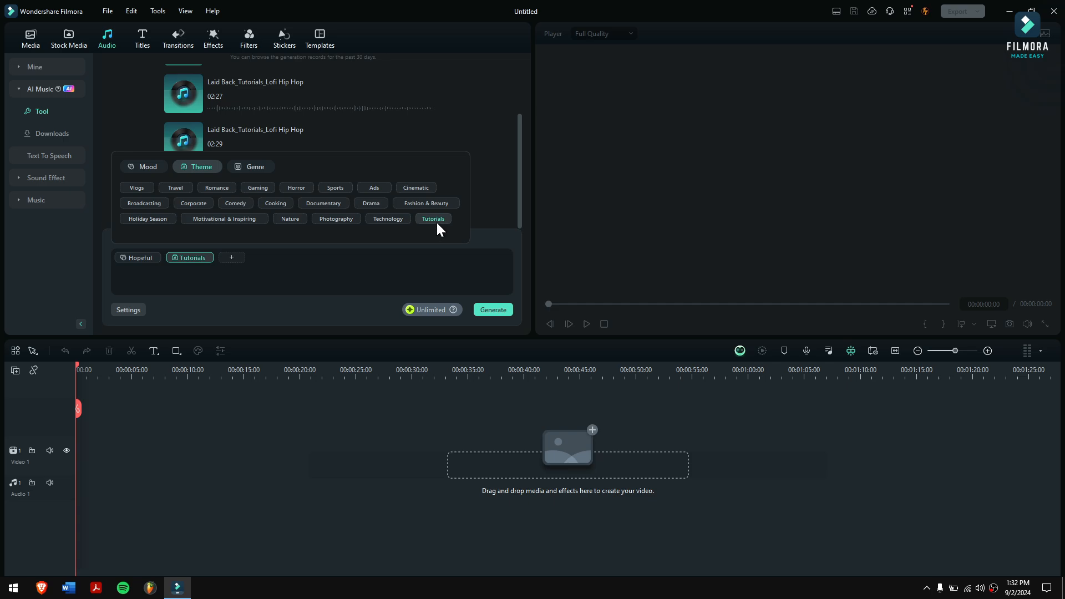
Add Lofi Hip Hop as the genre in the AI music tag combination.
left_click(231, 259)
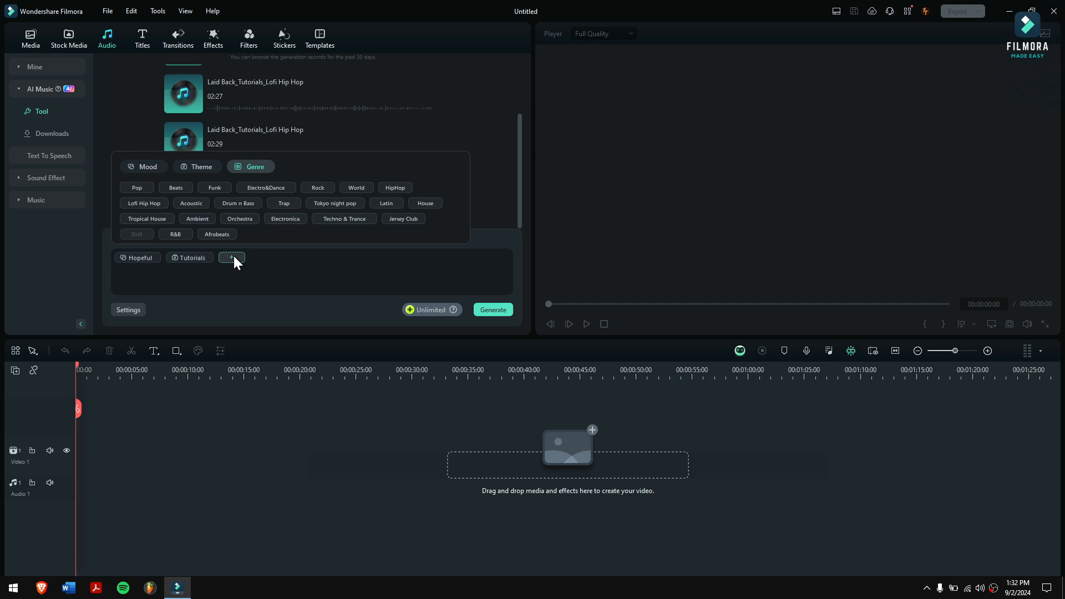
left_click(209, 166)
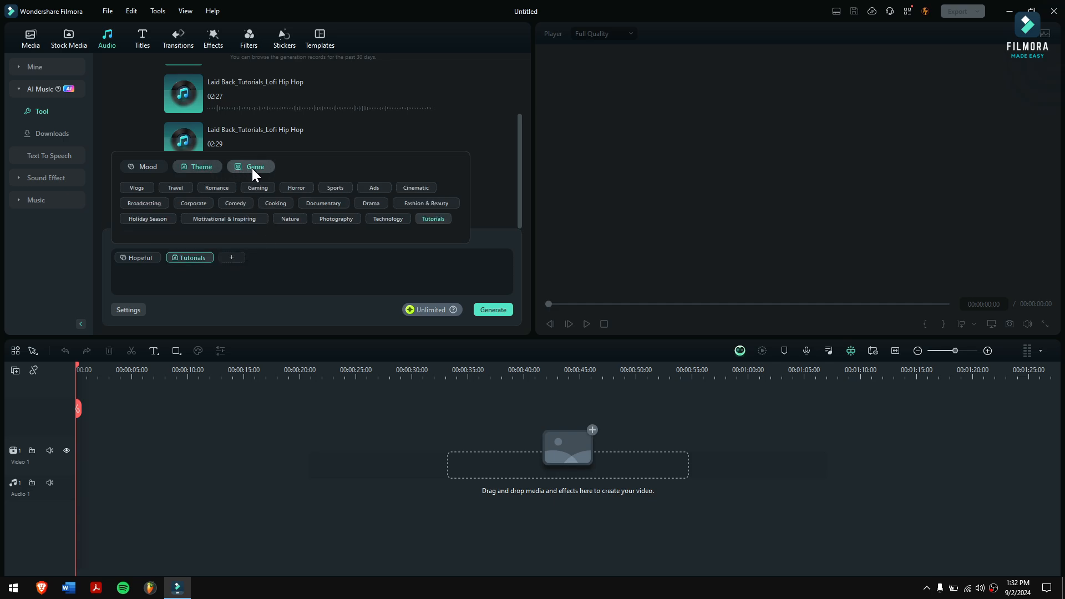
left_click(252, 168)
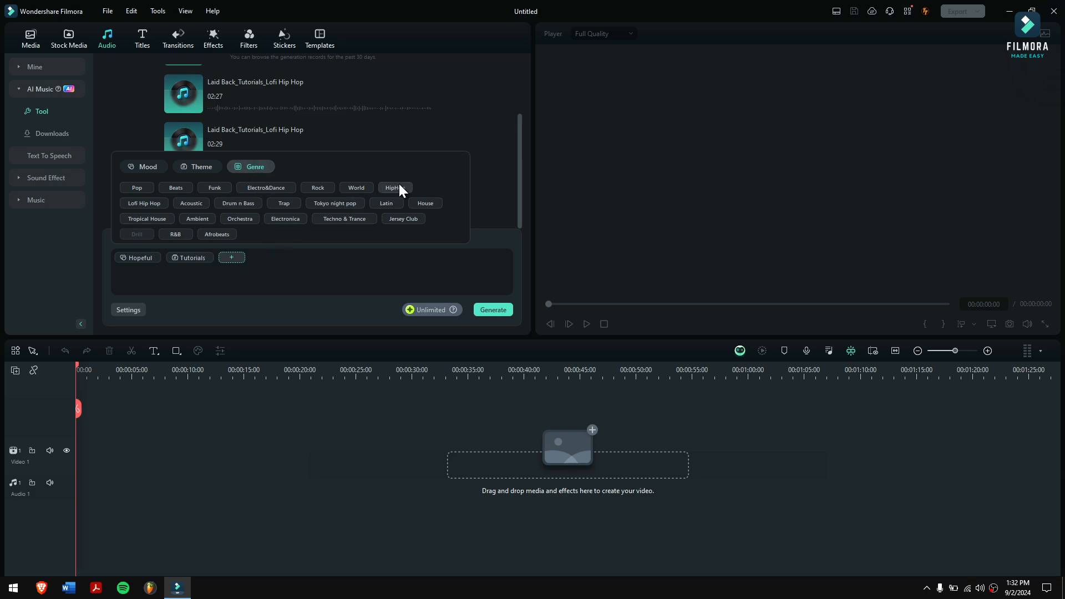
left_click(144, 203)
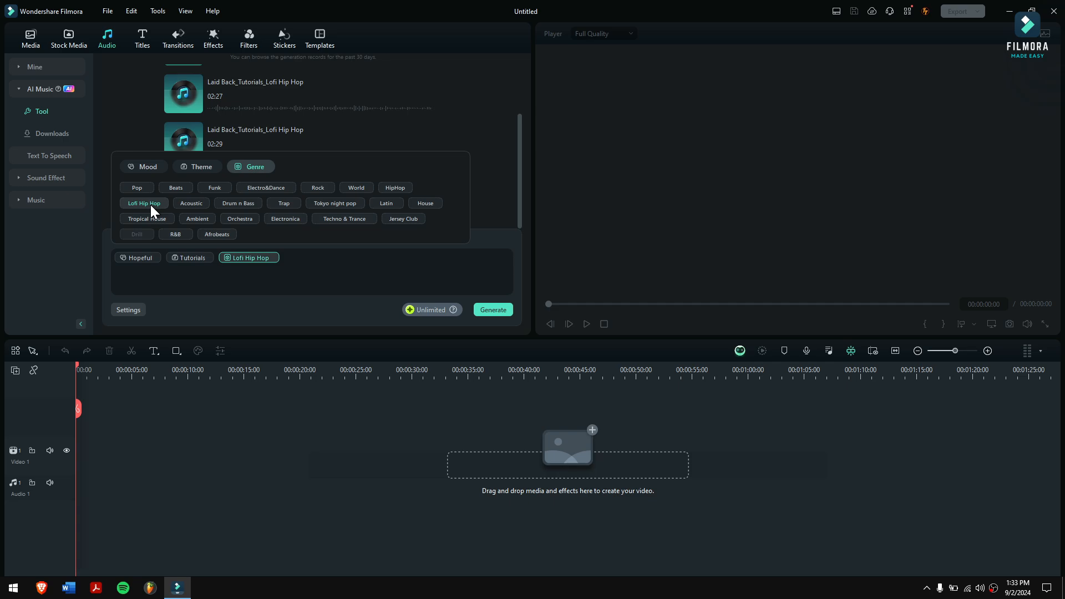
Try the Low and High tempos in the AI music settings, and set the tempo to Normal.
left_click(124, 313)
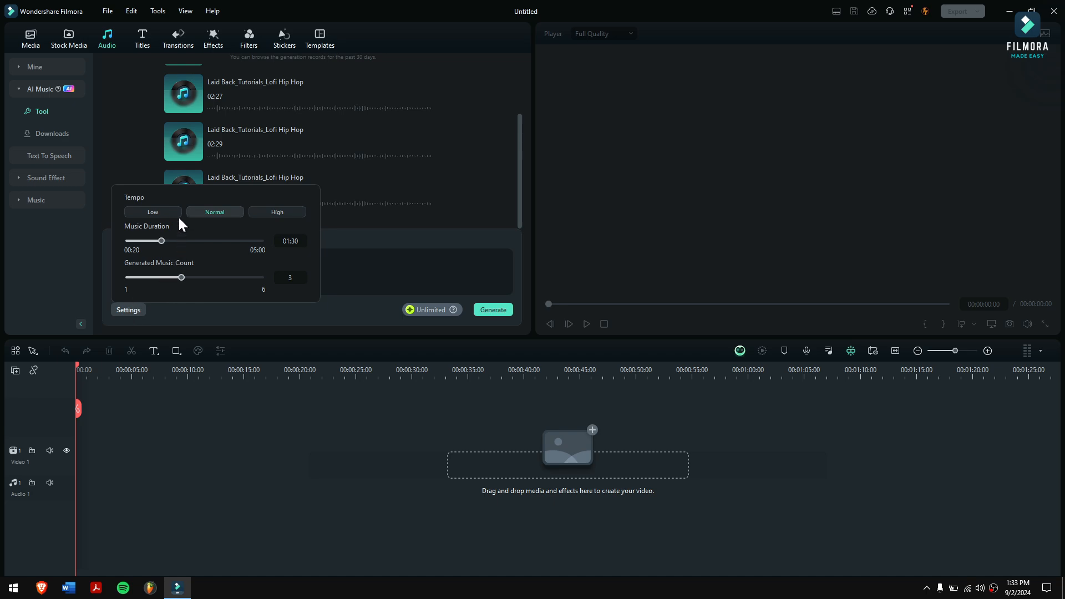
left_click(148, 211)
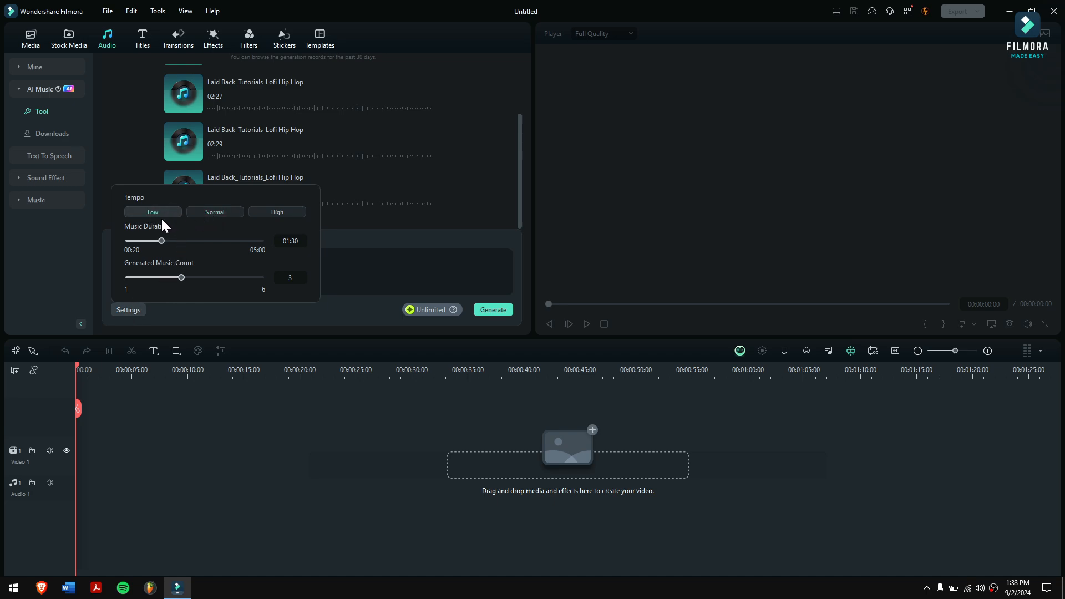
left_click(203, 213)
left_click(288, 212)
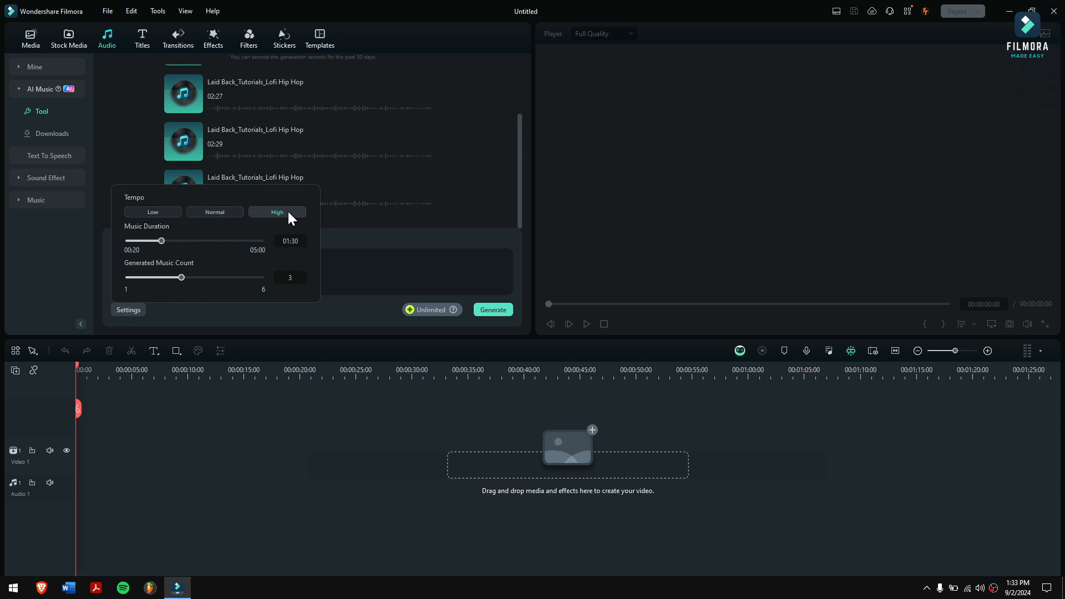
left_click(233, 211)
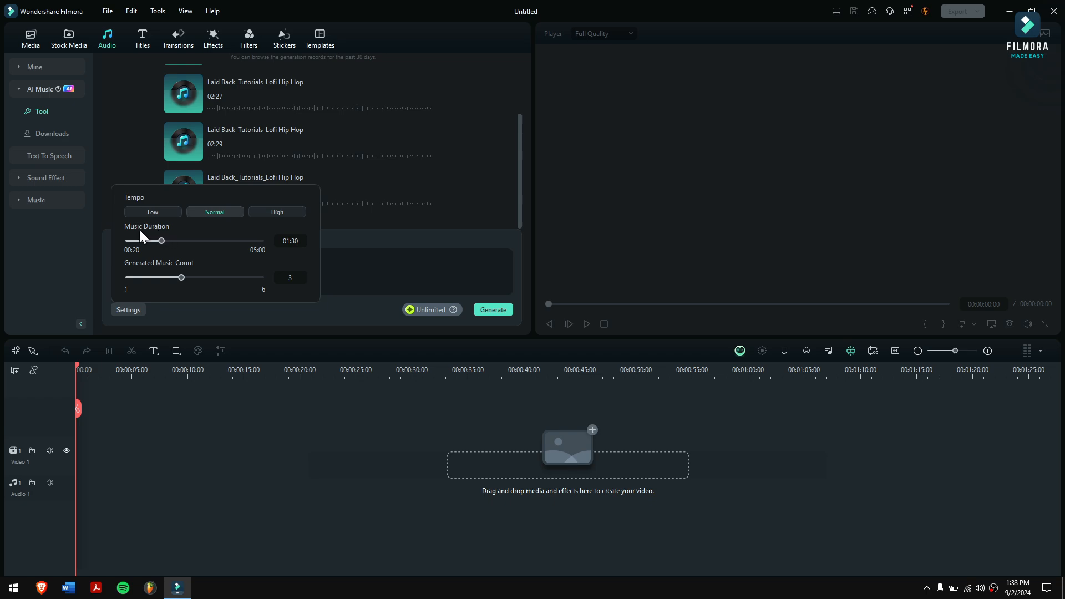
Set the music duration to 02:30 in the AI music settings.
left_click(292, 242)
left_click_drag(159, 241, 195, 241)
left_click(297, 243)
key("BackSpace")
key("BackSpace")
type("30")
Set the generated music count to the maximum of 6 and generate the tracks.
left_click_drag(181, 275, 262, 277)
left_click(320, 317)
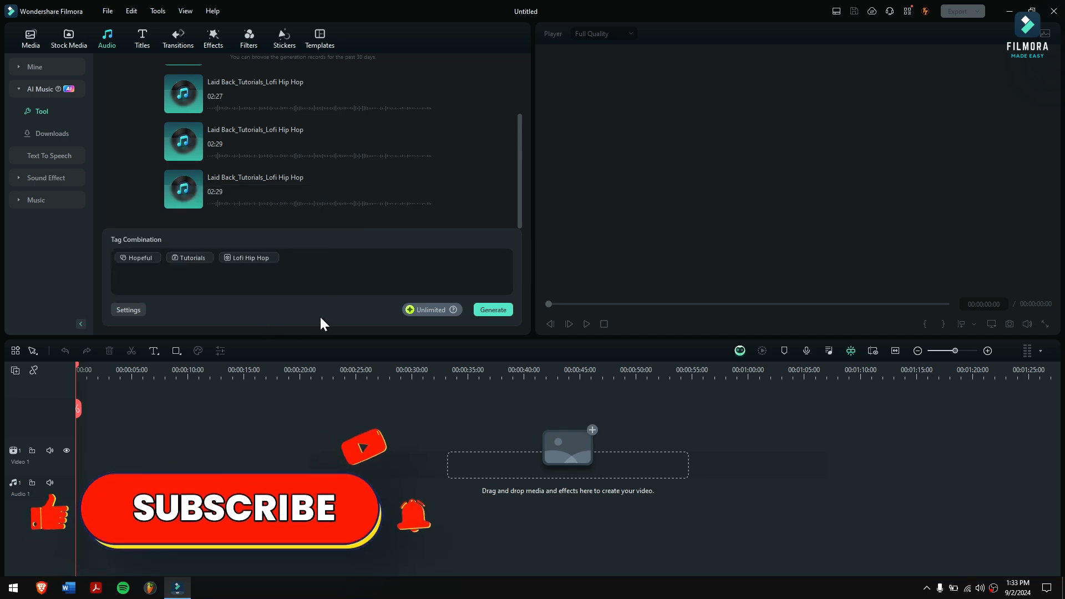
left_click(503, 314)
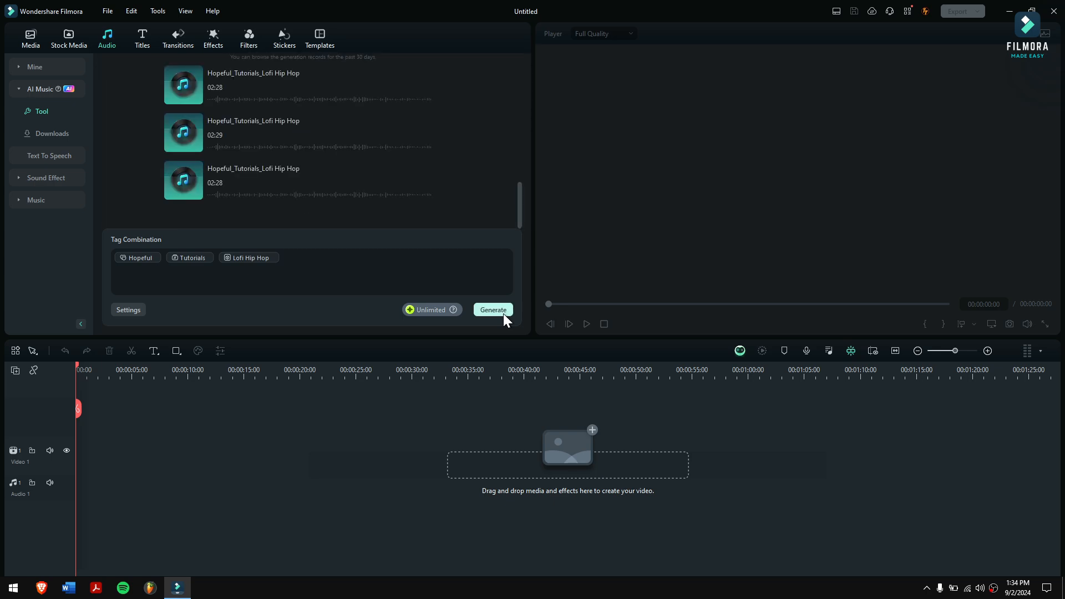
Look through the generated music list and preview the last Hopeful_Tutorials_Lofi Hip Hop track, skipping ahead past its intro.
scroll(280, 139, "up", 5)
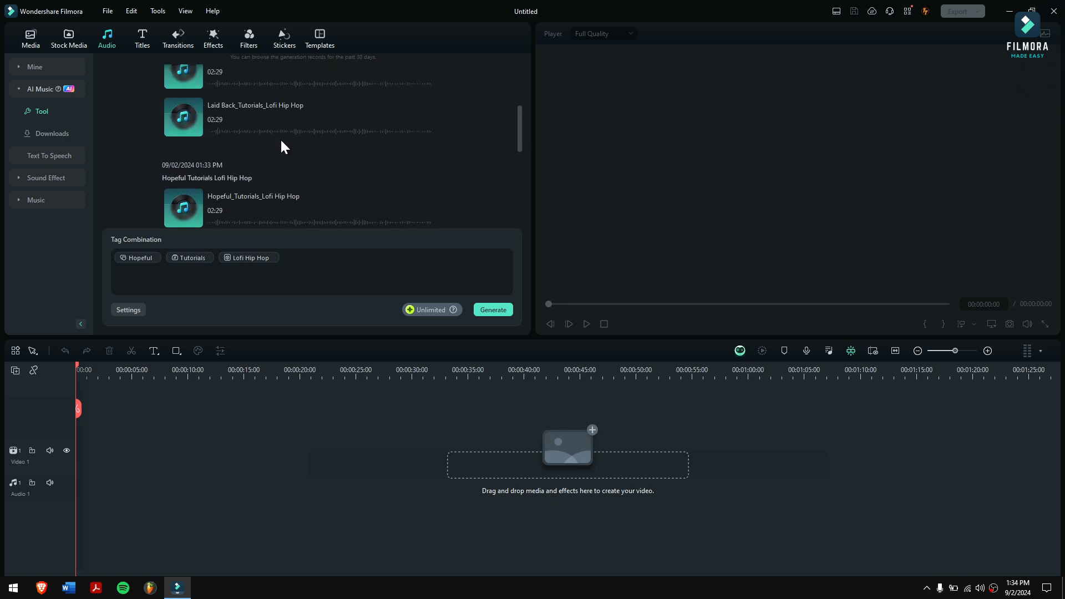
scroll(275, 141, "up", 3)
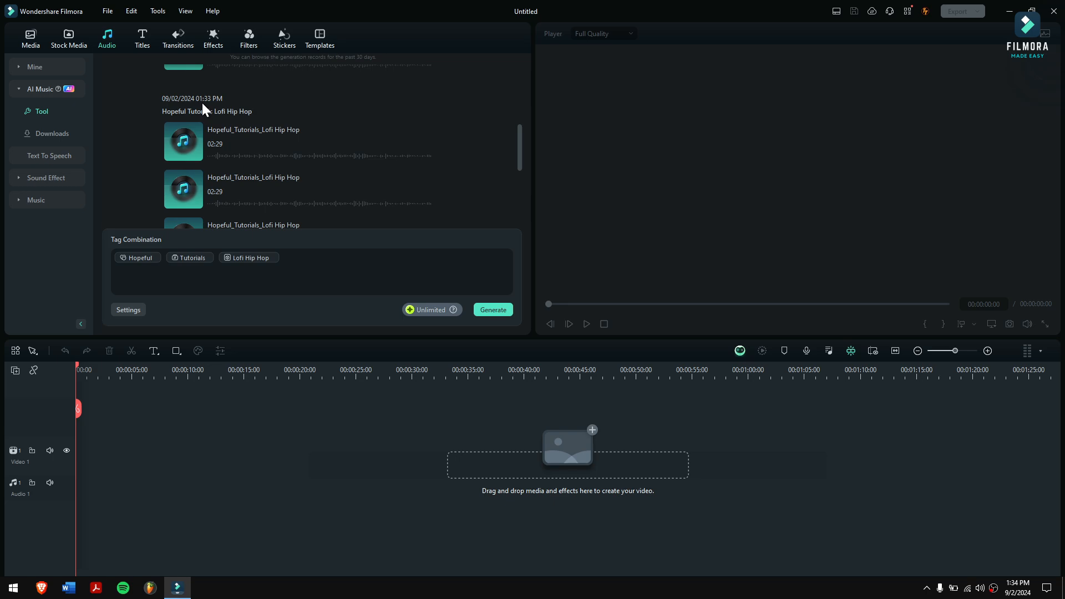
scroll(220, 103, "up", 3)
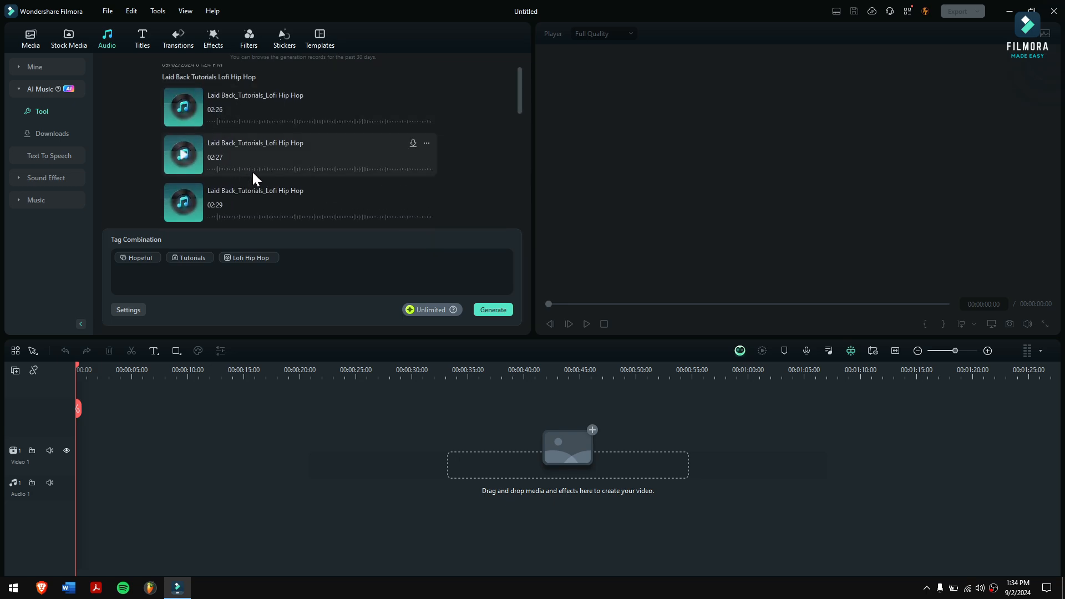
scroll(307, 110, "down", 8)
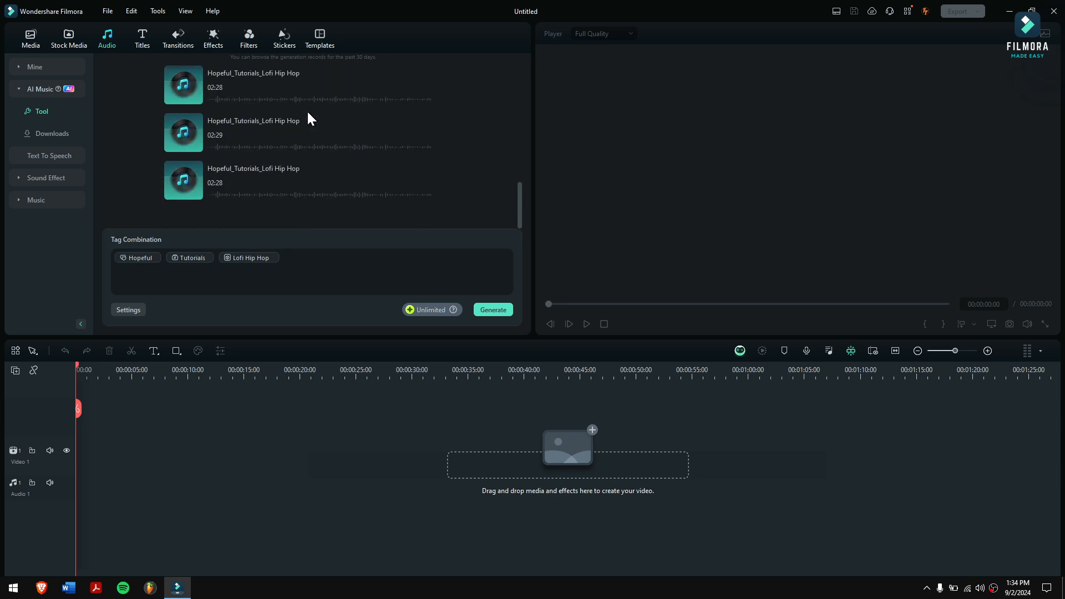
left_click(184, 181)
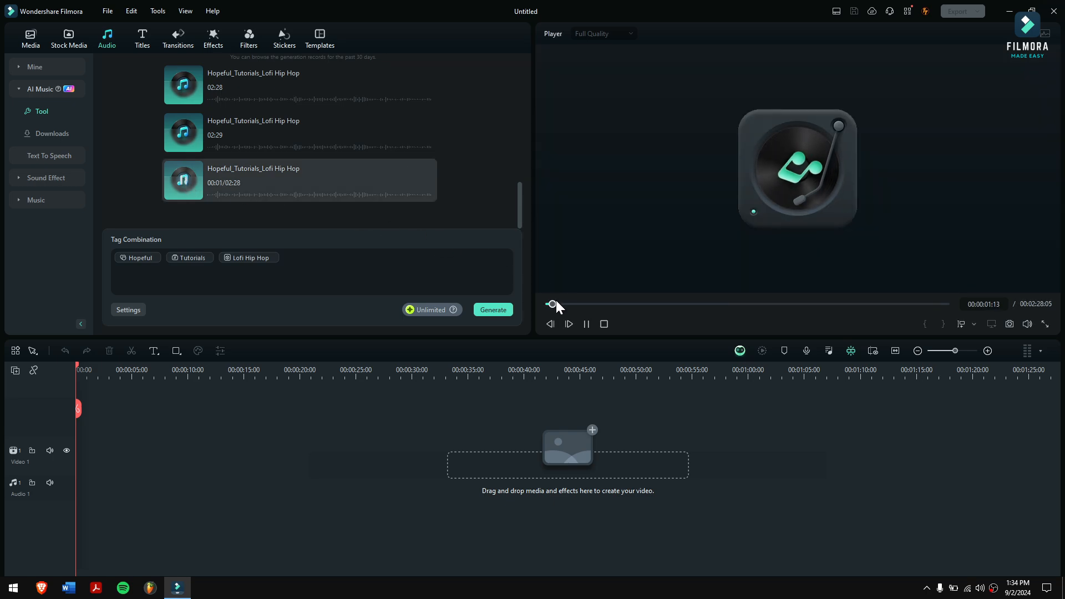
left_click_drag(553, 304, 598, 304)
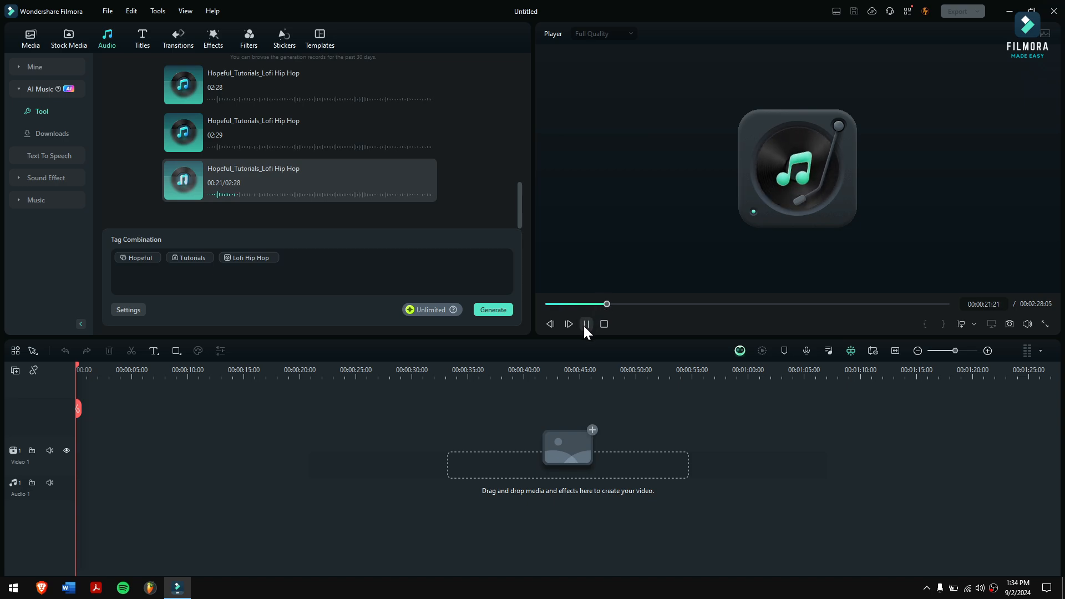
Preview the three Hopeful tracks above the last one, skipping to about 00:21 in the second-to-last track.
left_click(186, 136)
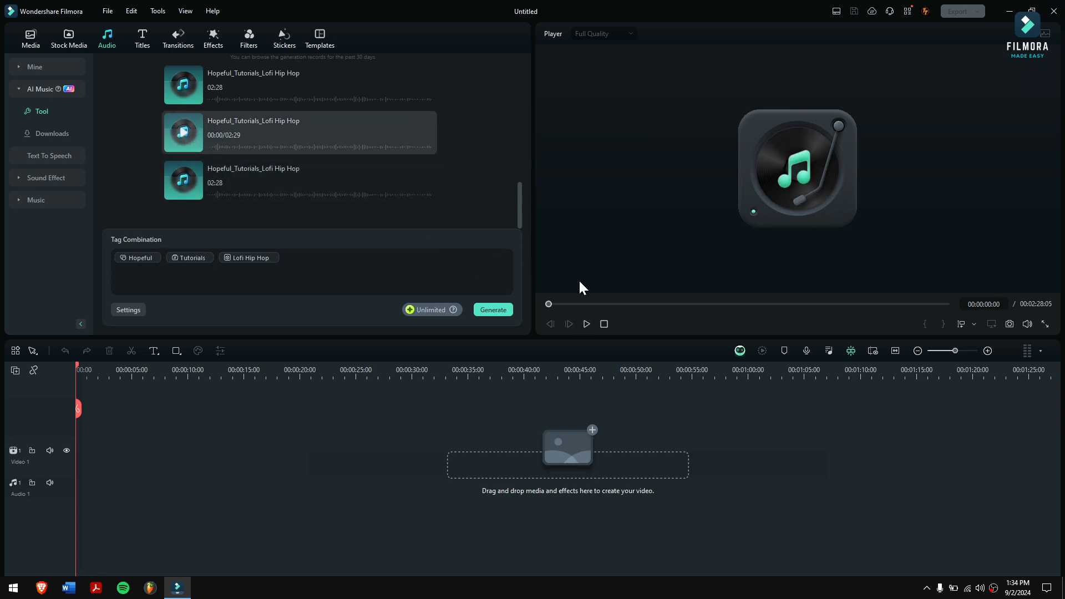
left_click(605, 304)
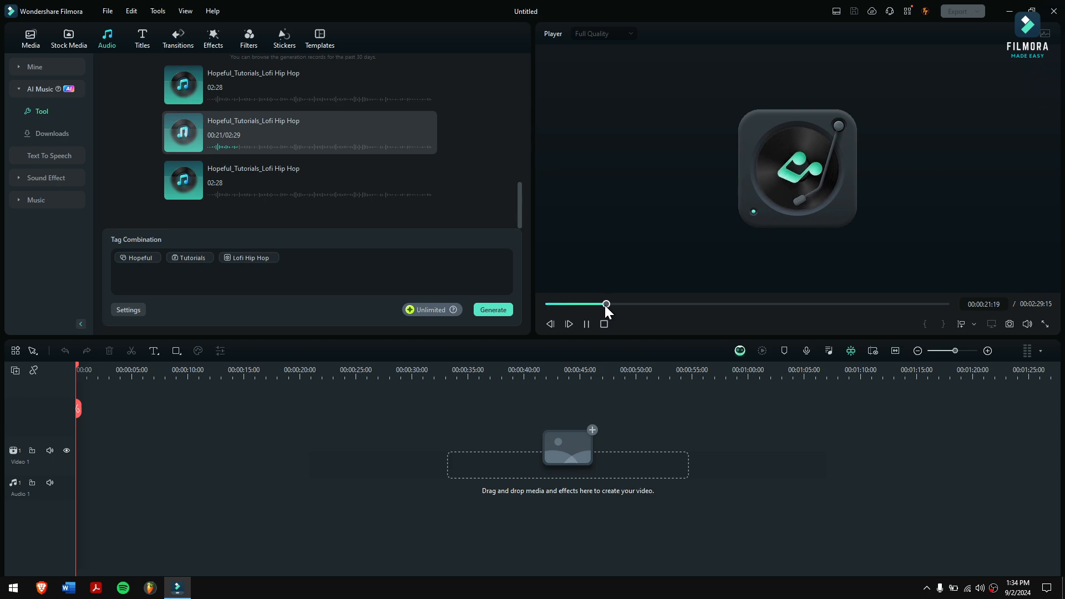
scroll(340, 187, "up", 1)
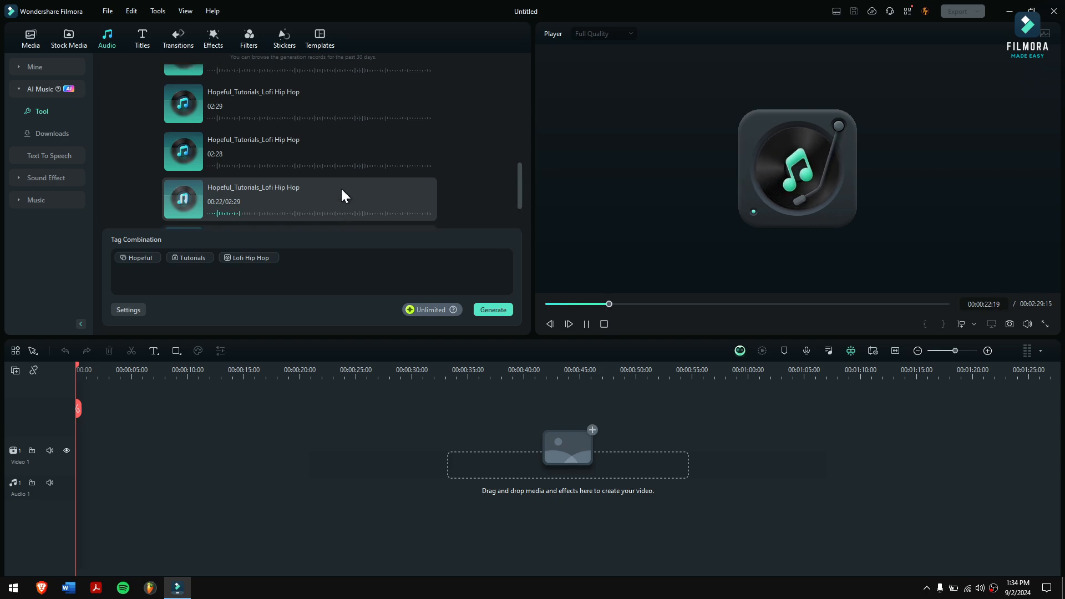
left_click(184, 150)
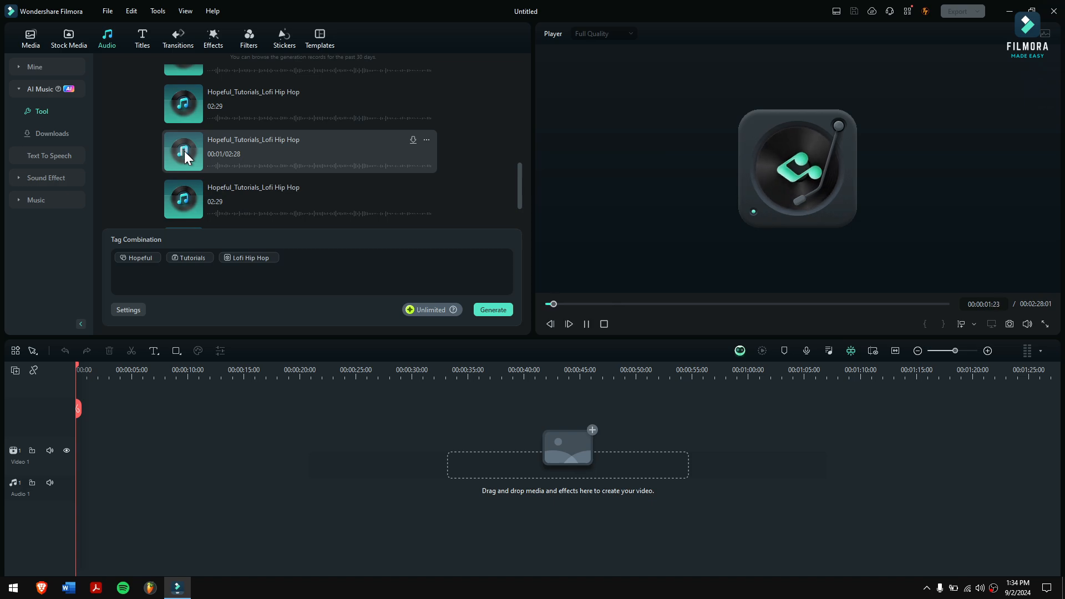
left_click(183, 108)
scroll(448, 159, "up", 2)
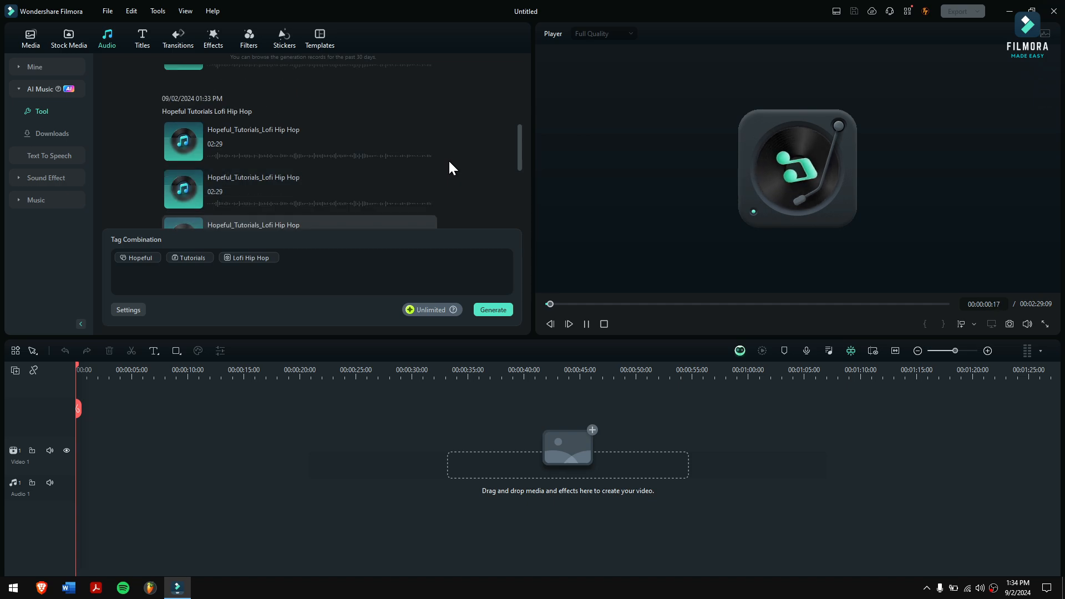
Preview the third and second Hopeful_Tutorials_Lofi Hip Hop tracks, skipping to about 00:33 and 00:30 respectively.
scroll(448, 159, "down", 1)
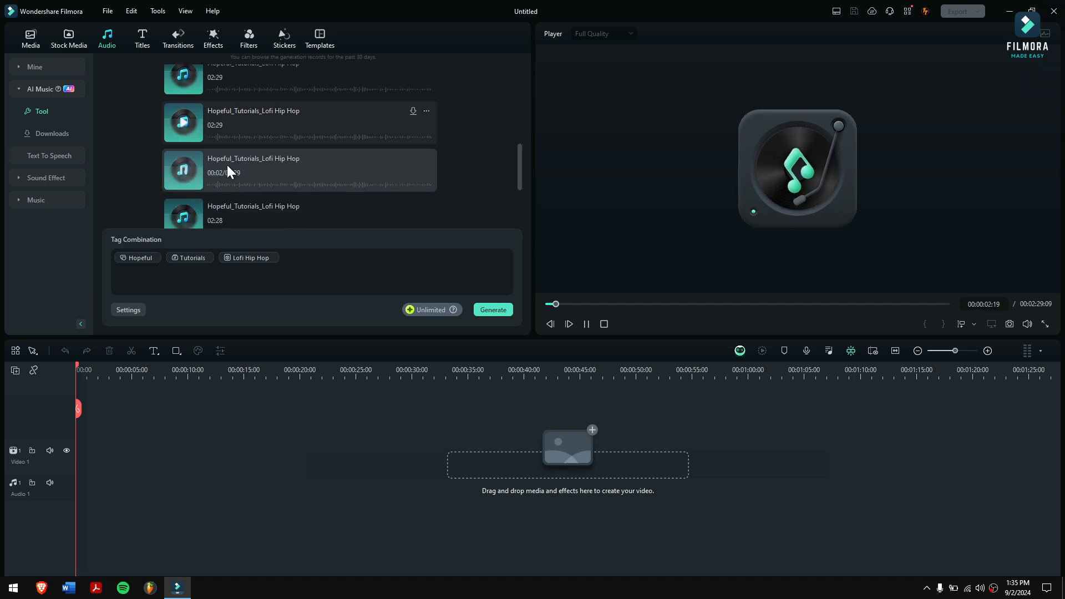
left_click(258, 183)
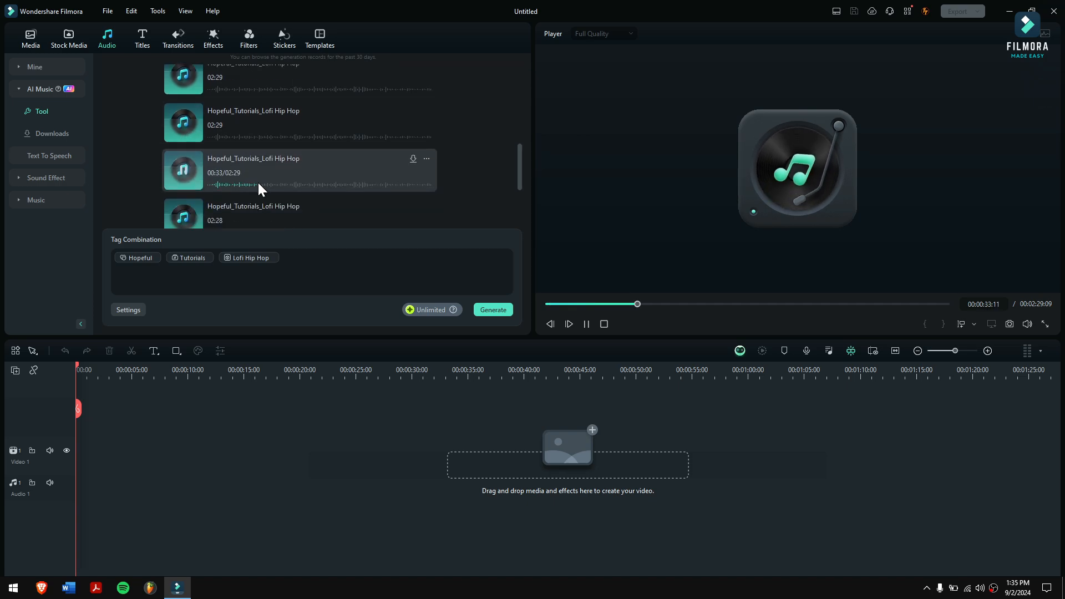
left_click(183, 126)
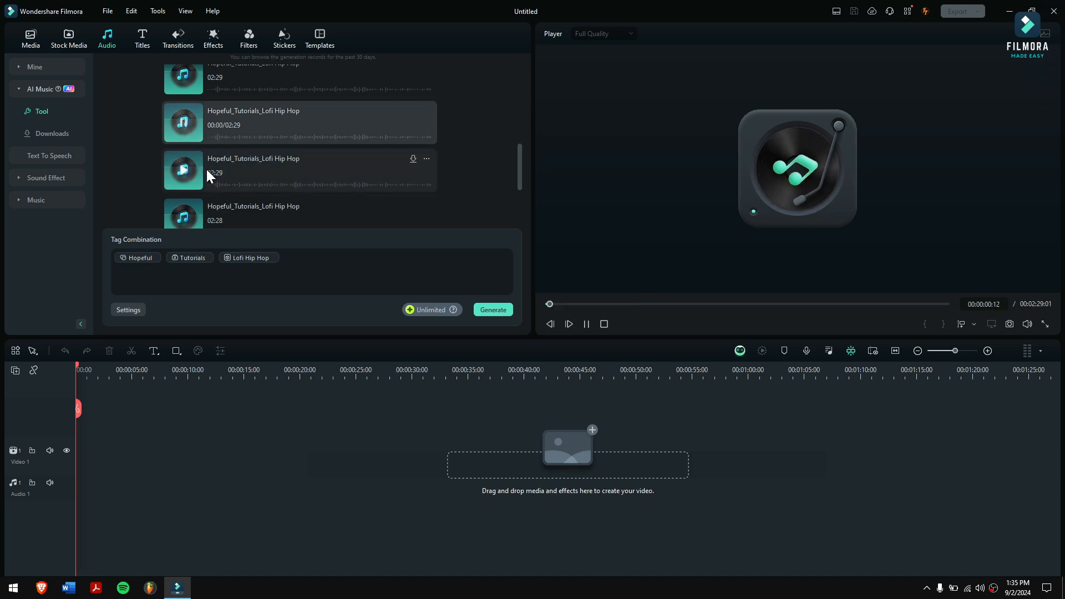
scroll(238, 176, "up", 1)
left_click(252, 201)
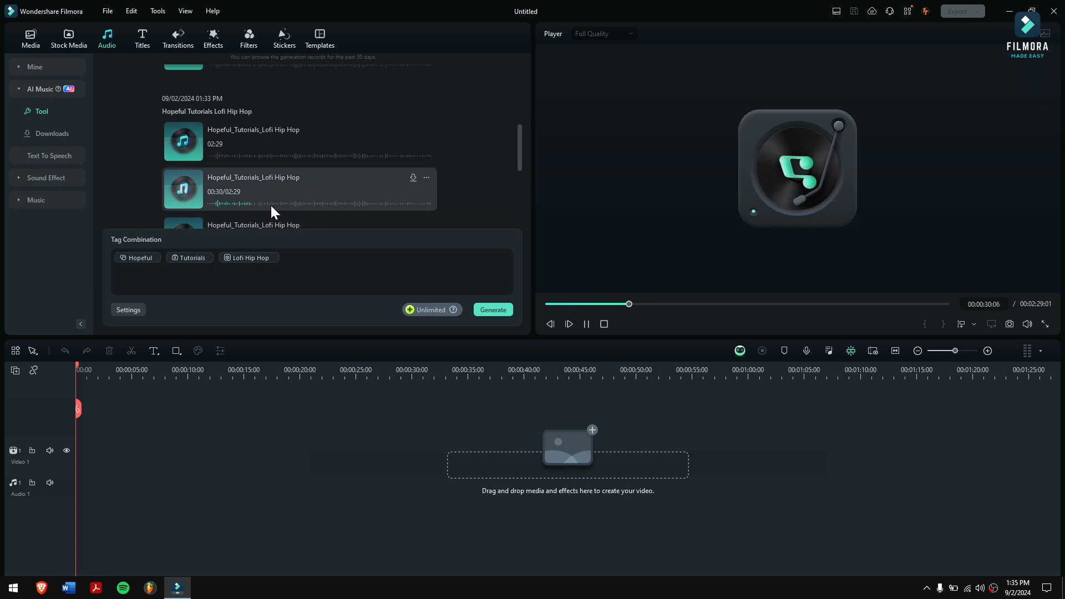
left_click(184, 185)
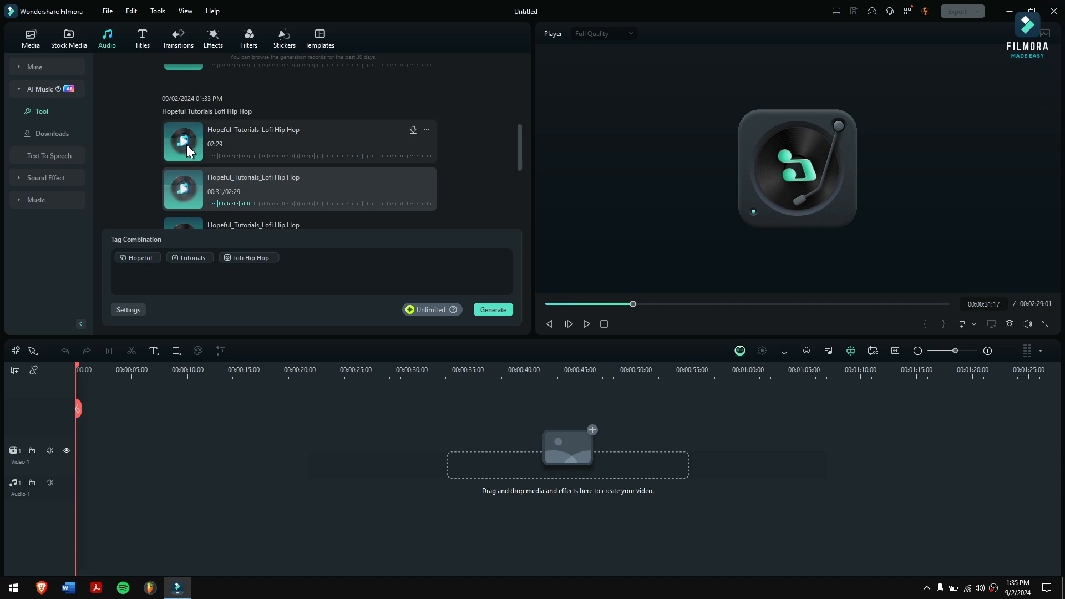
Preview the first Hopeful_Tutorials_Lofi Hip Hop track from about 00:29 and pause it.
left_click(187, 145)
left_click(251, 156)
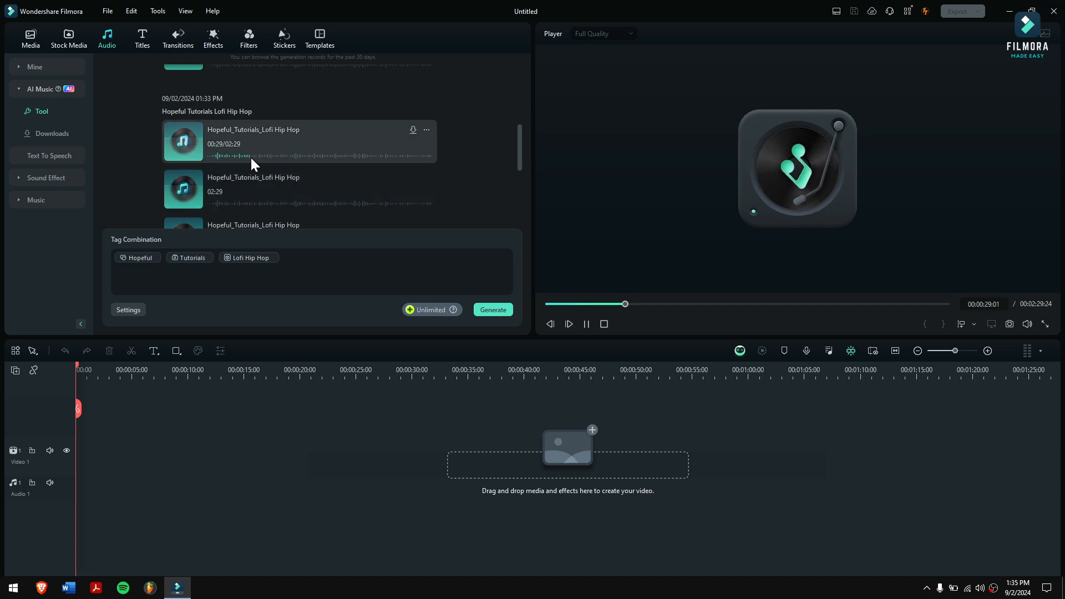
left_click(182, 142)
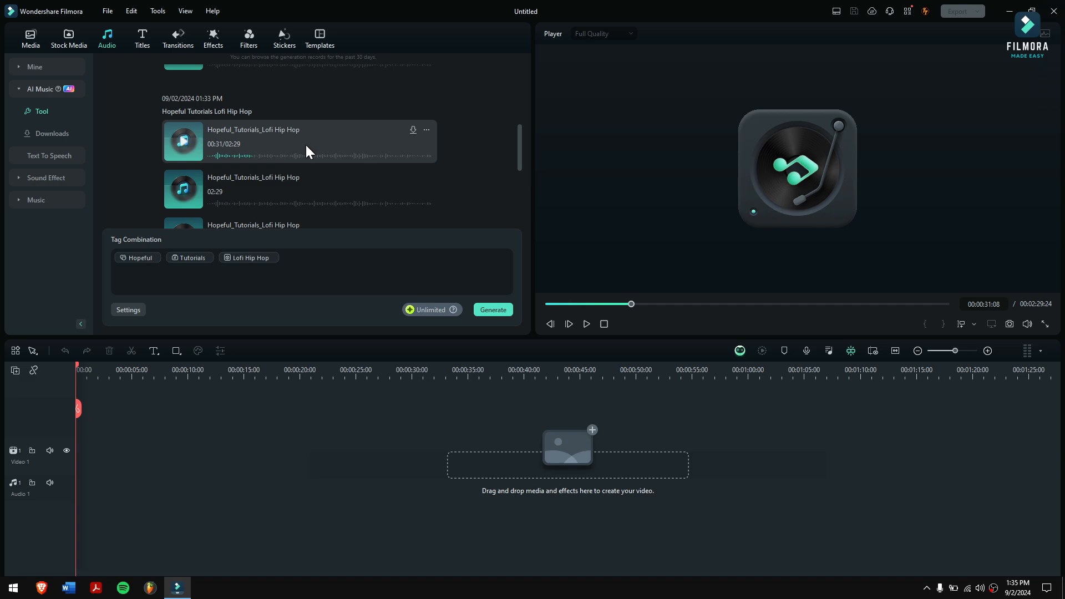
Place the first Hopeful_Tutorials_Lofi Hip Hop track at the start of Audio 1 and play a short passage from about 01:12.
left_click_drag(303, 157, 77, 503)
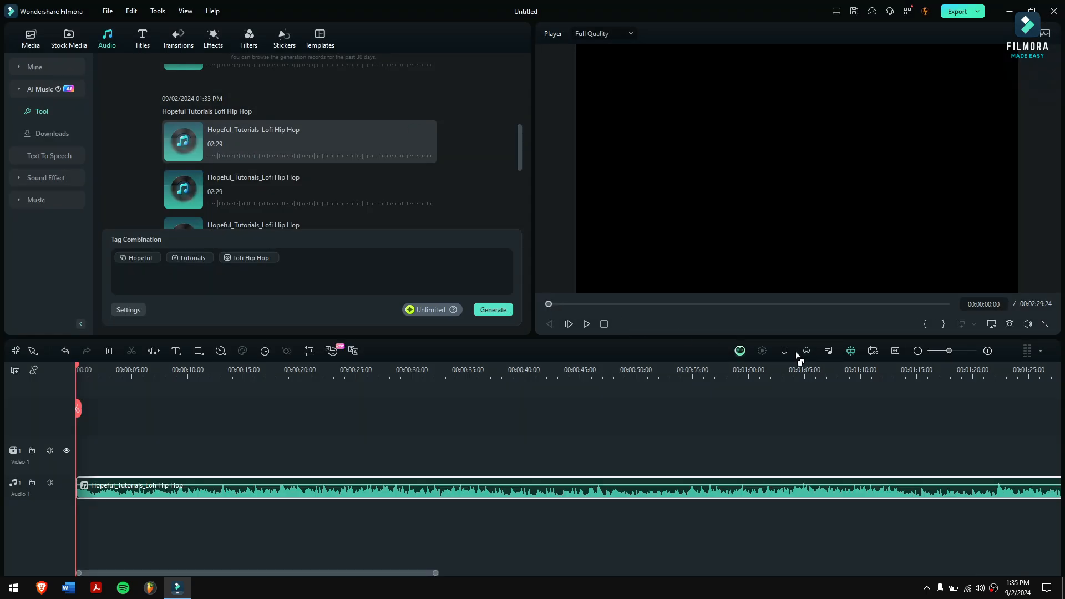
left_click(895, 352)
left_click(537, 373)
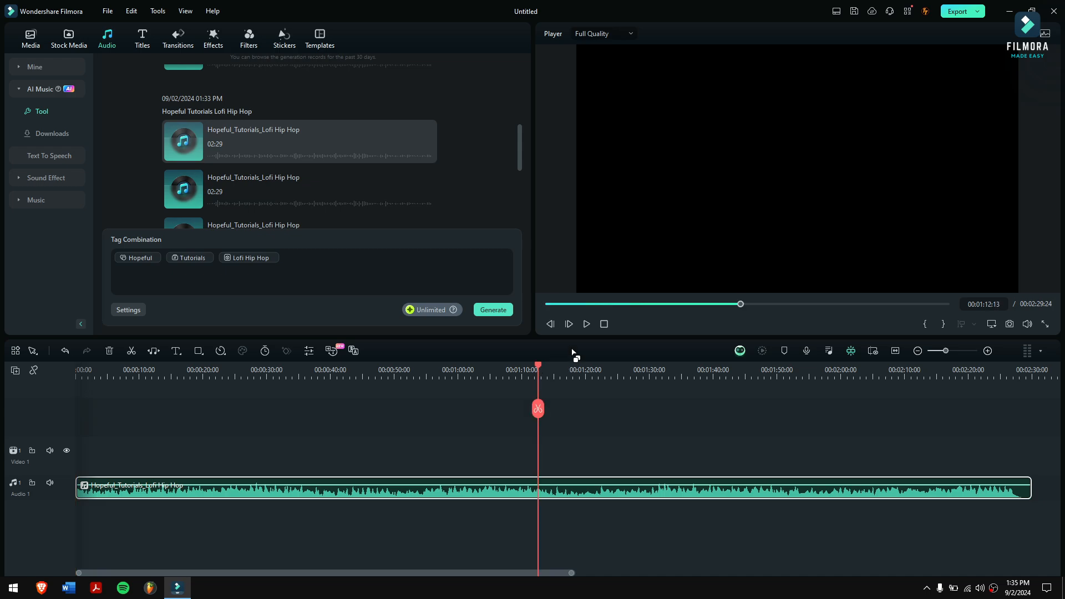
left_click(587, 324)
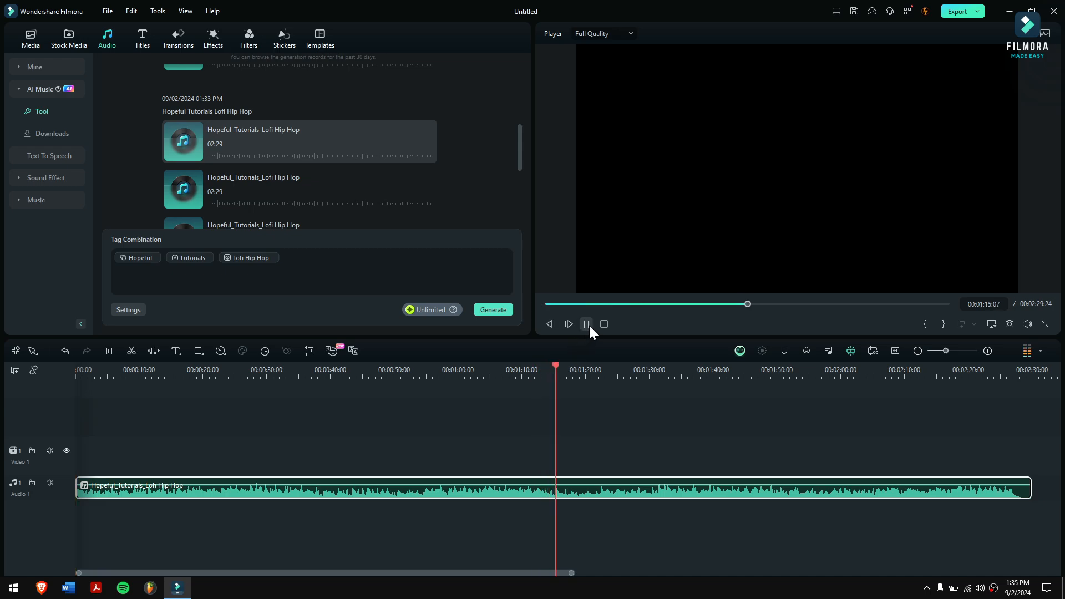
left_click(587, 324)
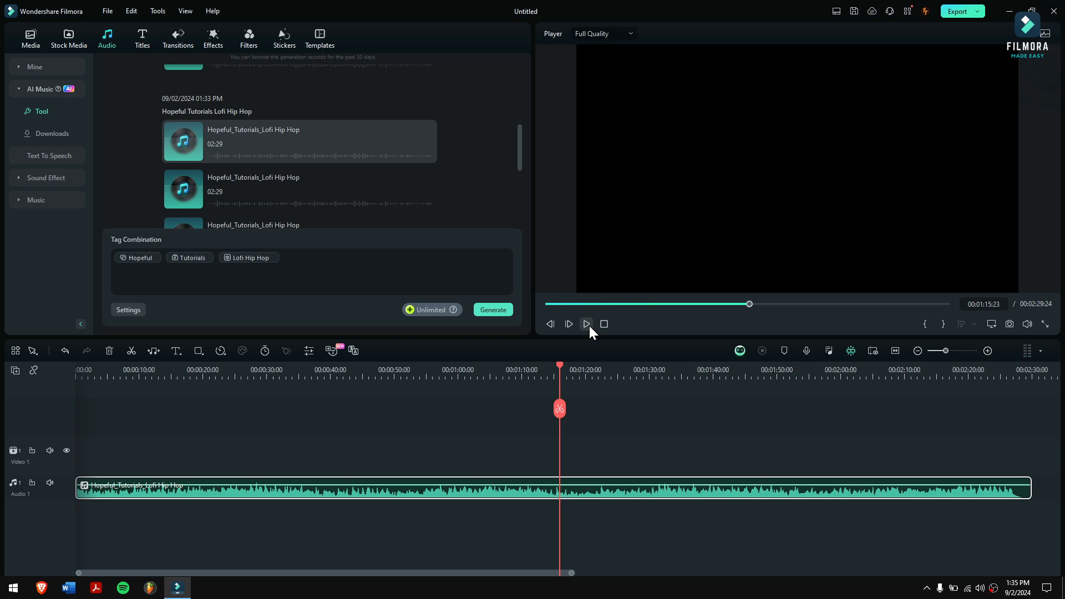